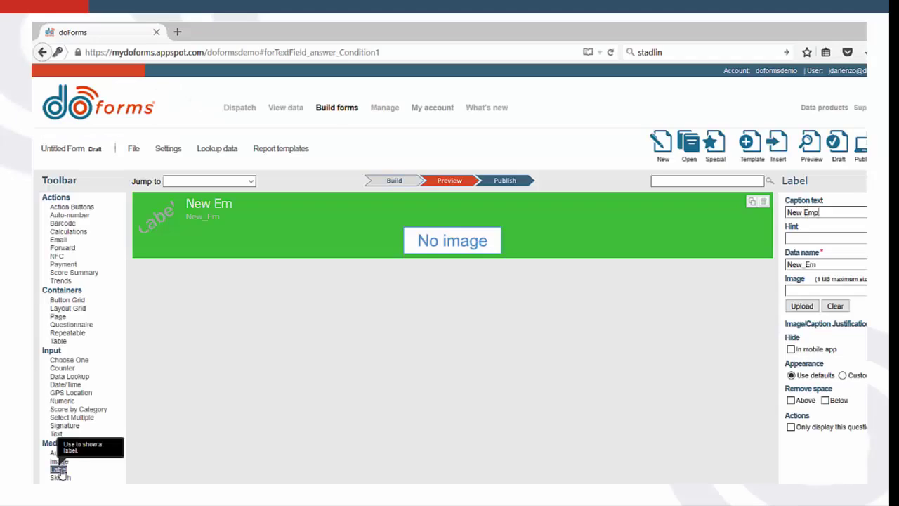
- Finish the heading 'New Employee Form' and add an 'Employee Name' text question
text(orm)
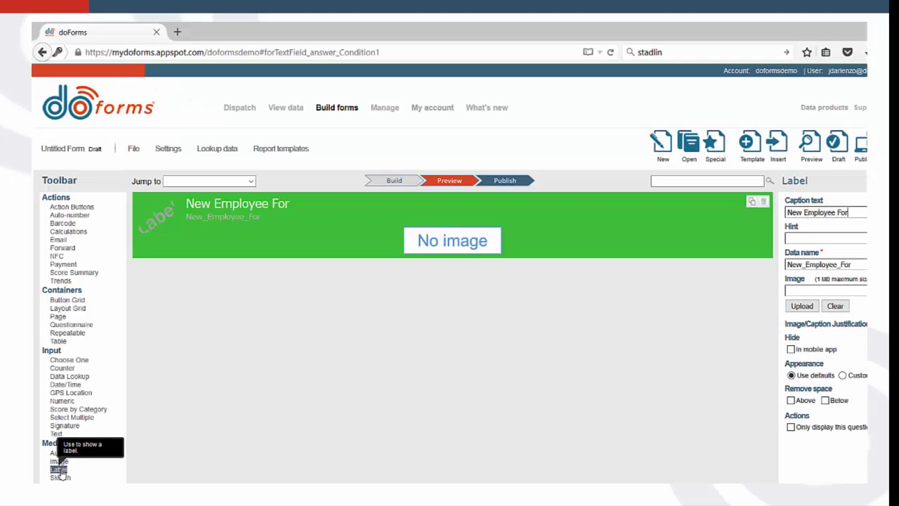
click(56, 435)
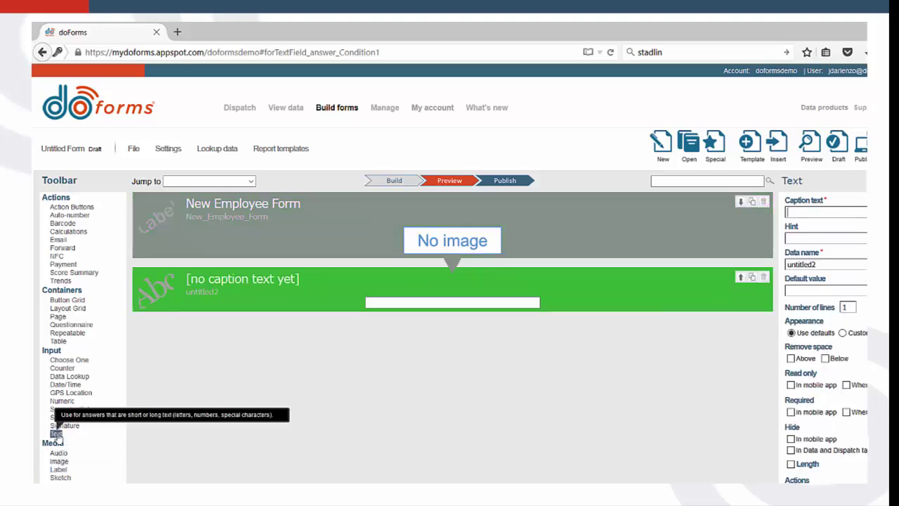
text(Emplo)
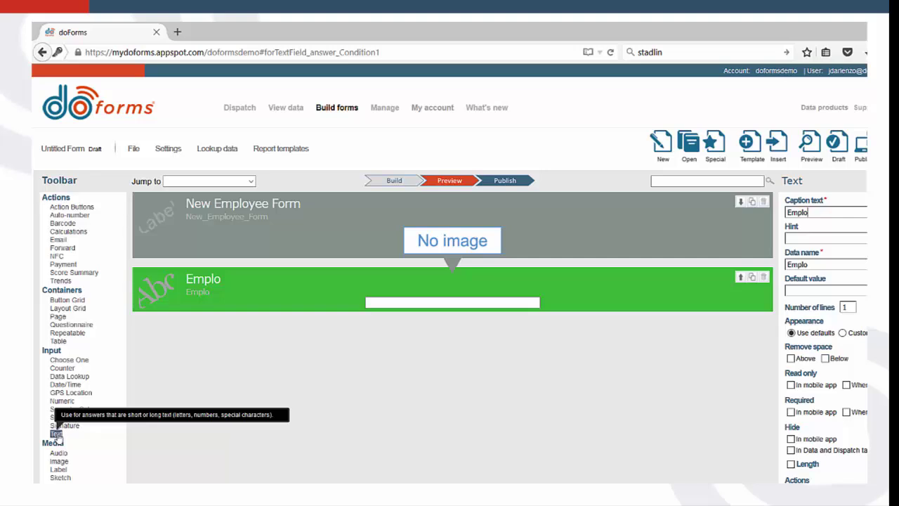
text(yee Name)
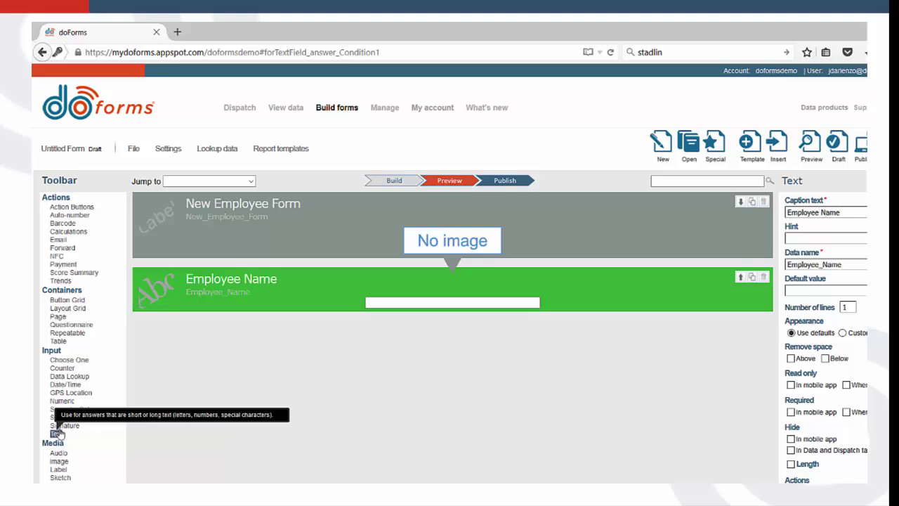
- Add a 'Hire Date' date question and a 'Gender' choose-one question
click(62, 385)
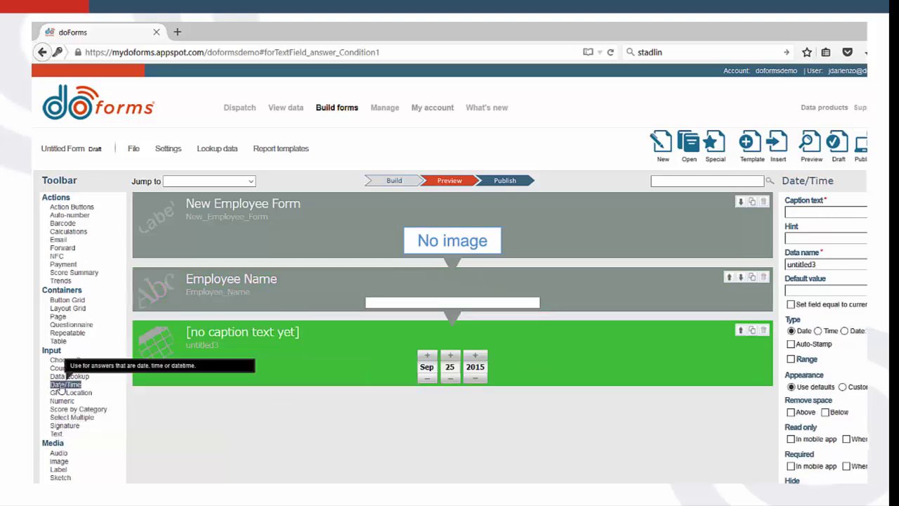
text(Hire Date)
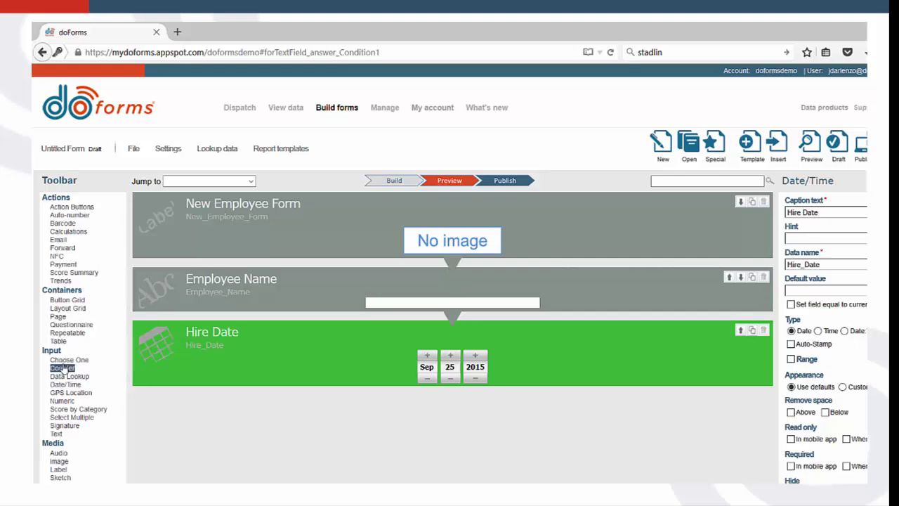
click(64, 360)
text(Gender)
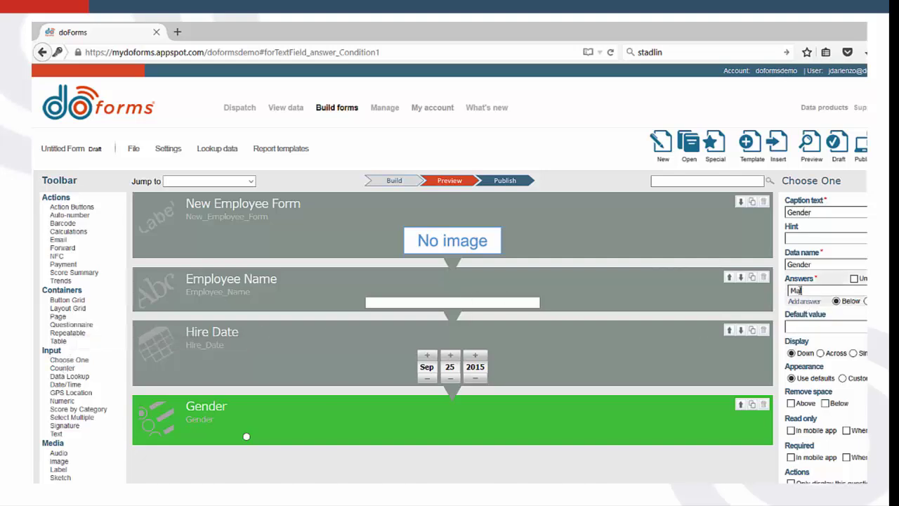
- Enter Male and Female as Gender answers, then add a numeric 'Number of Dependents' question
click(804, 290)
text(Male)
click(804, 302)
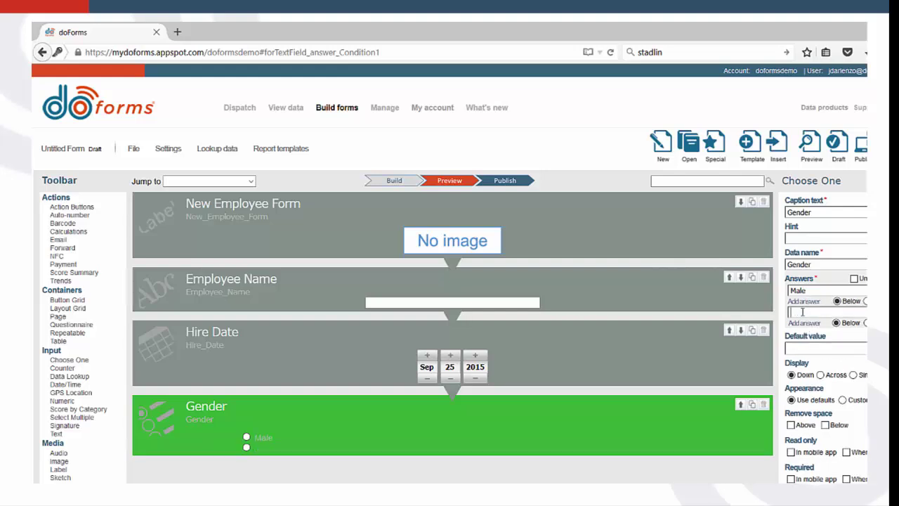
text(Female)
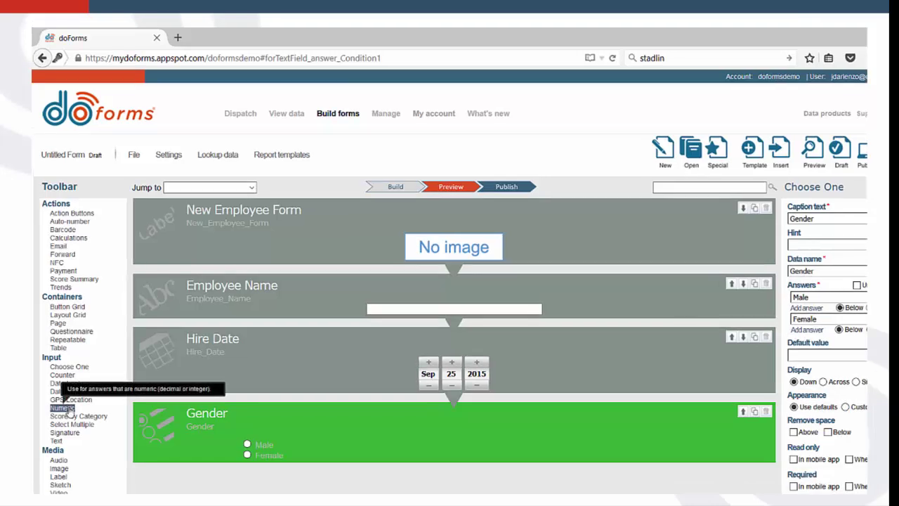
click(68, 410)
text(Num)
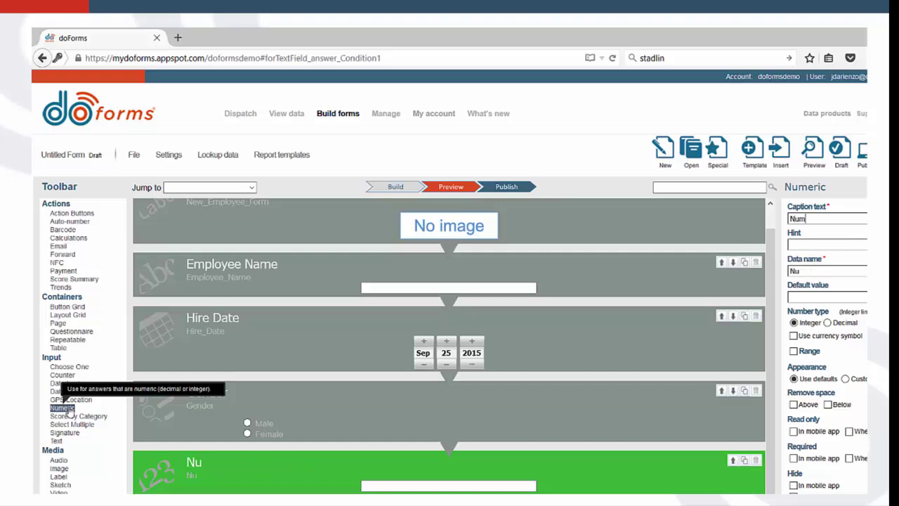
text(ber of De)
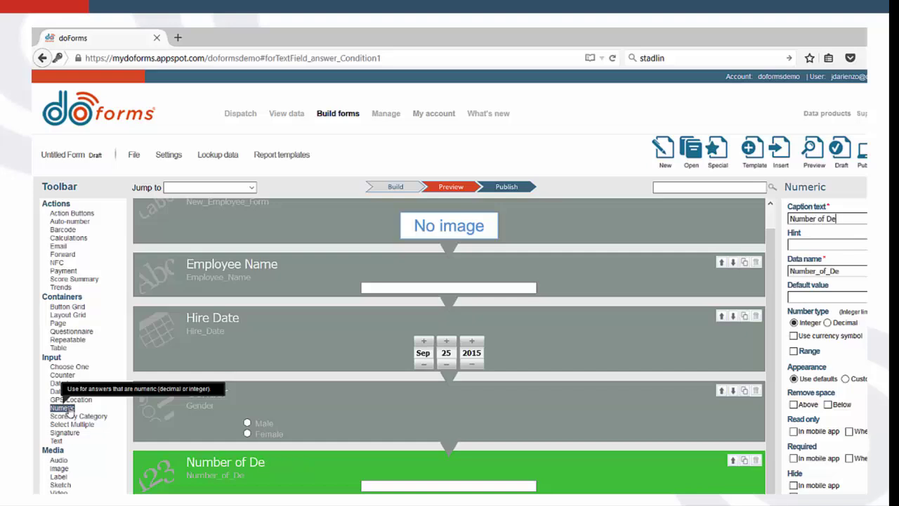
text(pendents)
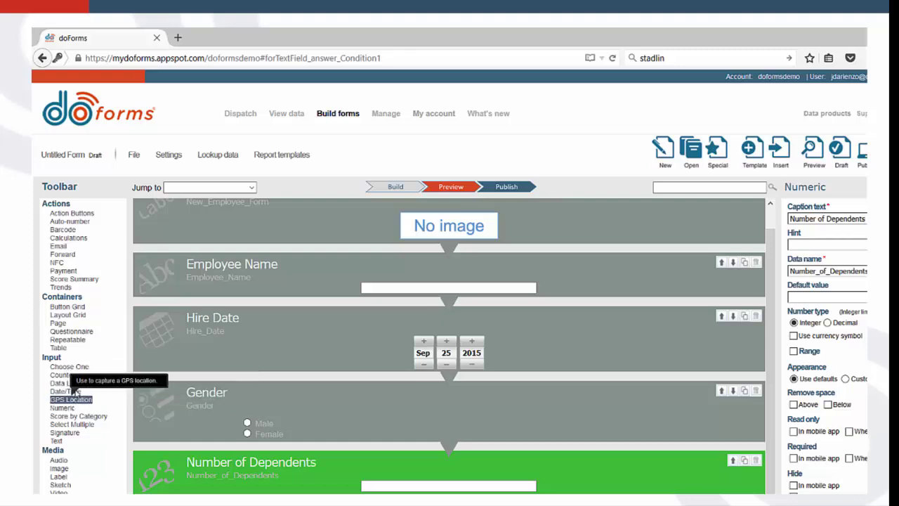
- Add an 'Employee Survey' questionnaire with an appended comment field
click(70, 332)
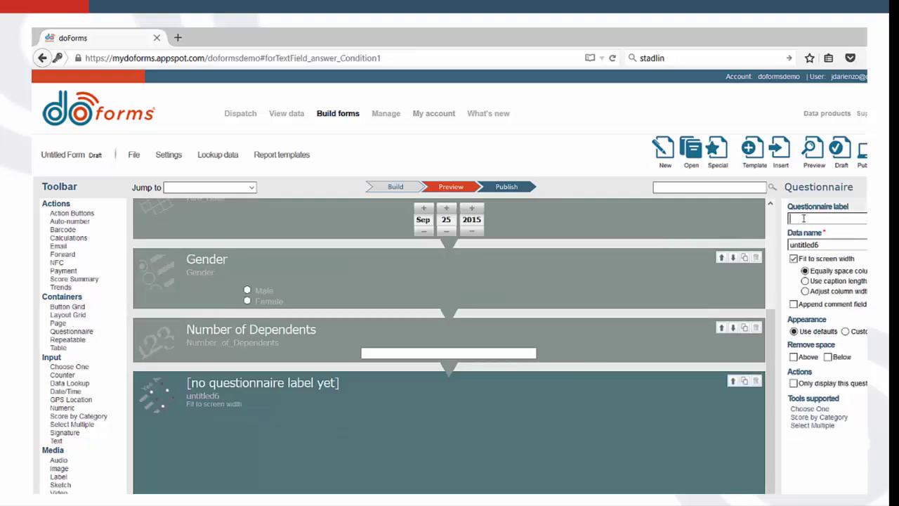
text(Employee)
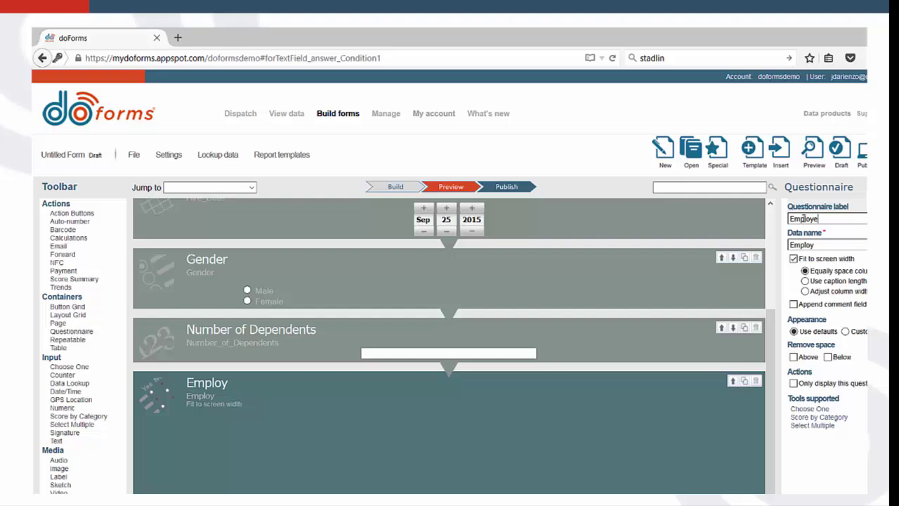
text( Survey)
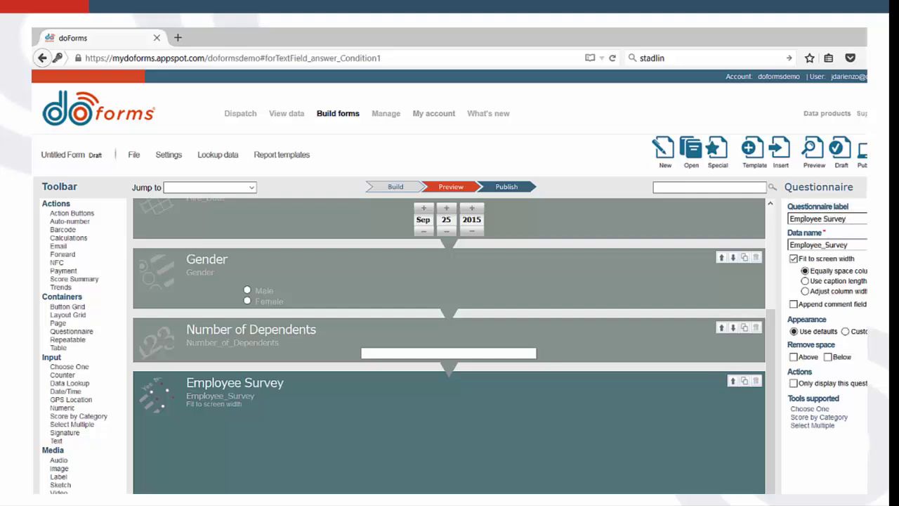
click(793, 304)
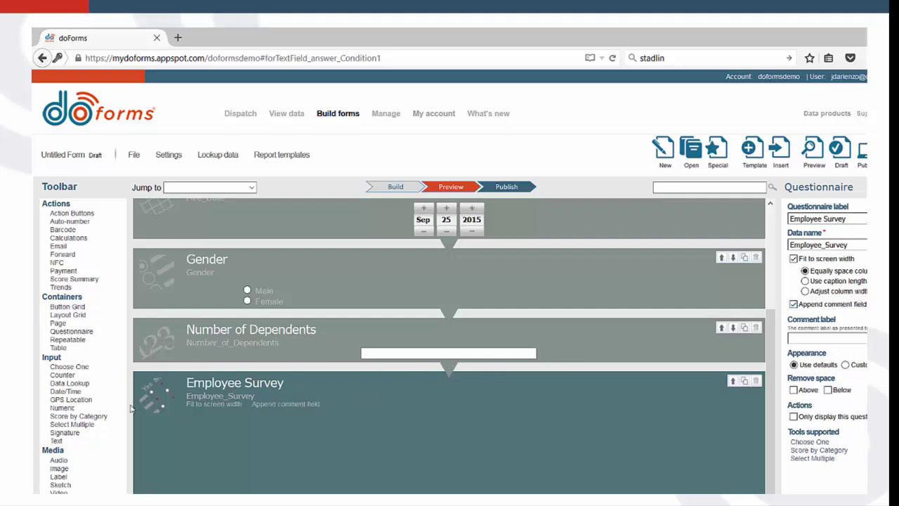
- Add the checkbox question 'Will you work on weekends?' and duplicate it as 'Will you work Overtime?'
drag(73, 431, 205, 450)
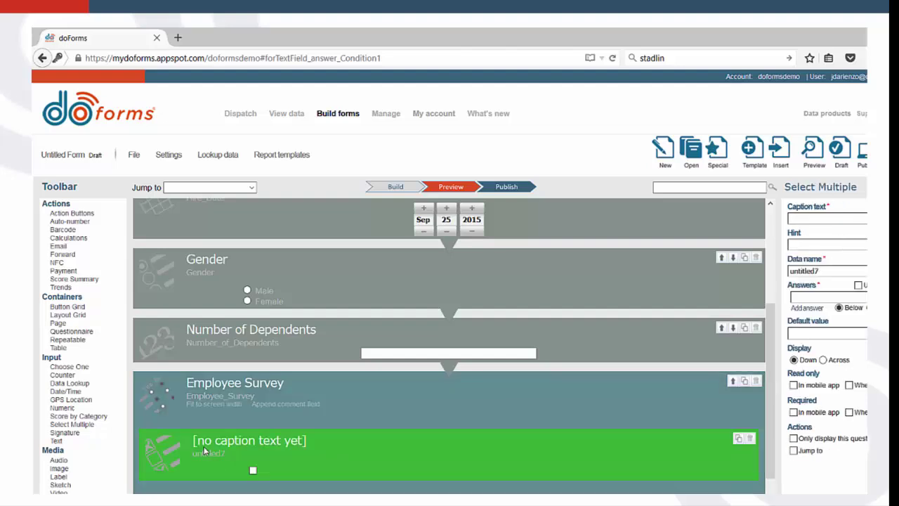
text(Will)
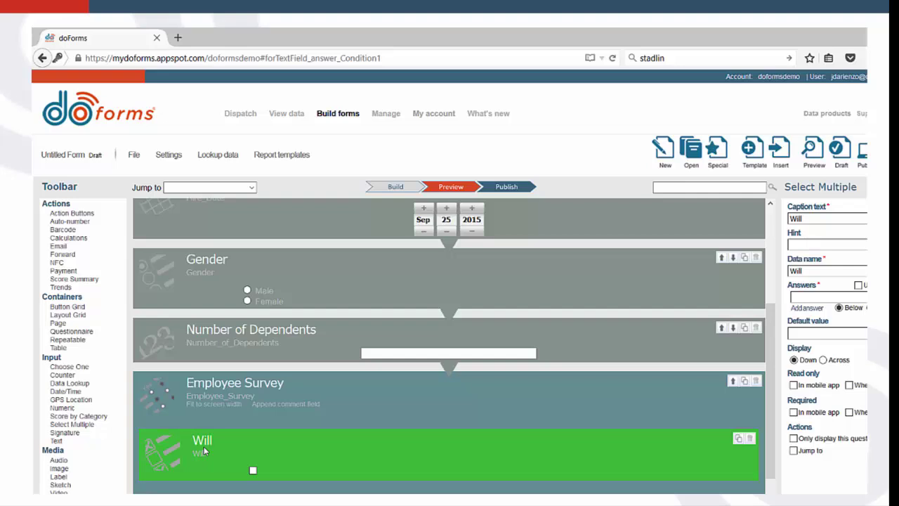
text( you work)
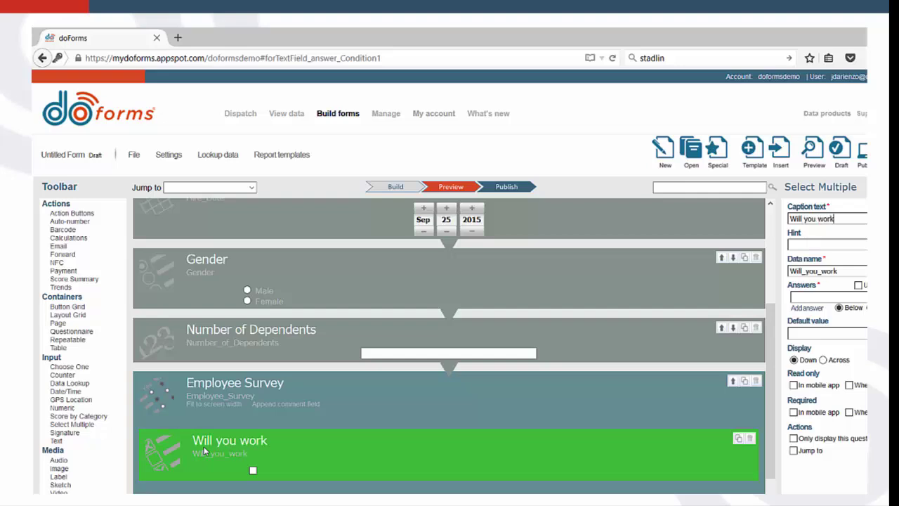
text( on weekends?)
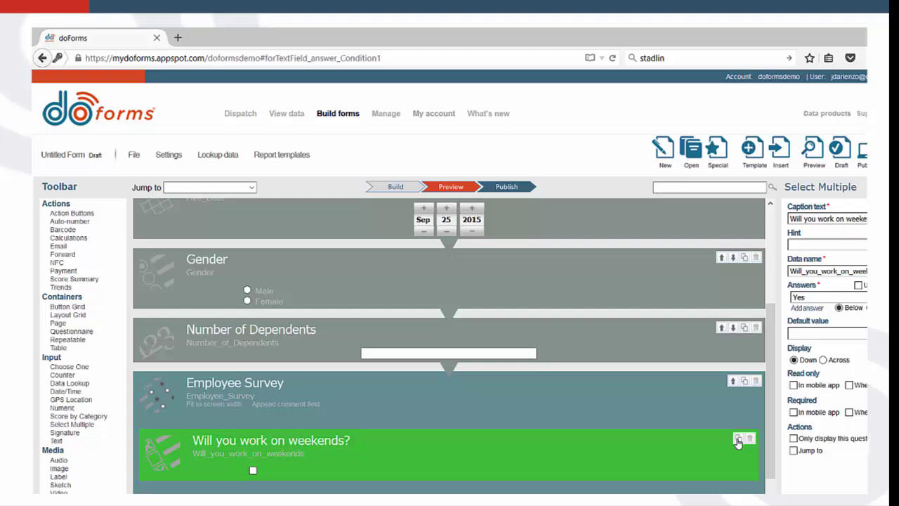
click(737, 439)
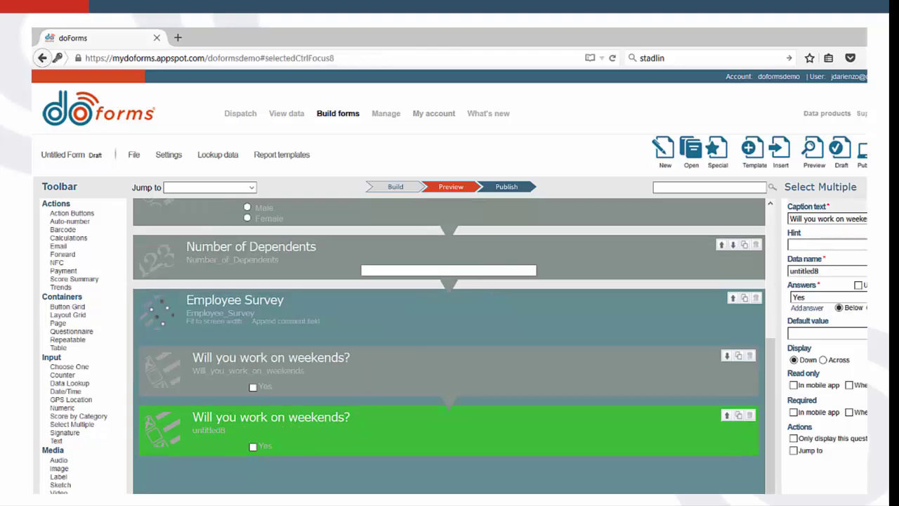
key(shift+Left)
key(shift+Left)
key(shift+Left)
key(shift+Left)
key(shift+Left)
key(shift+Left)
key(shift+Left)
key(shift+Left)
text(Overtime)
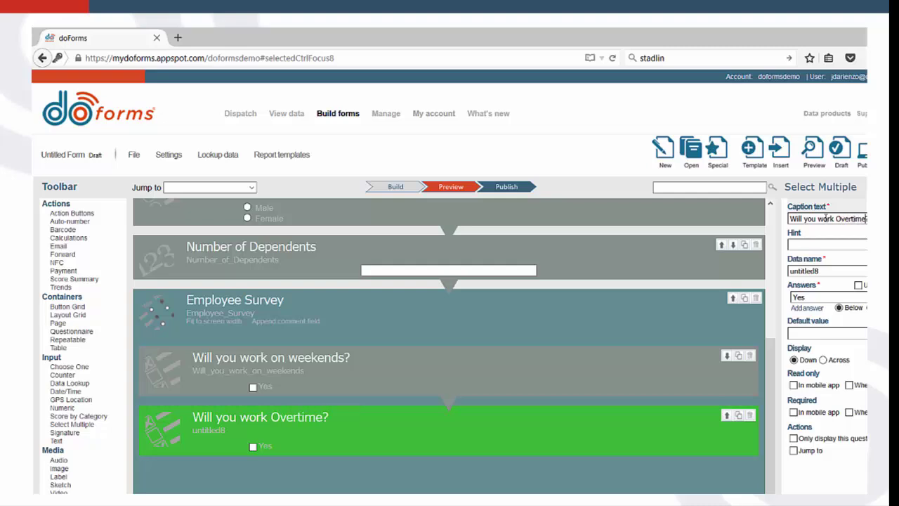
- Add an 'Employee Snapshot' image question and an 'Employee Signature' signature question
click(60, 467)
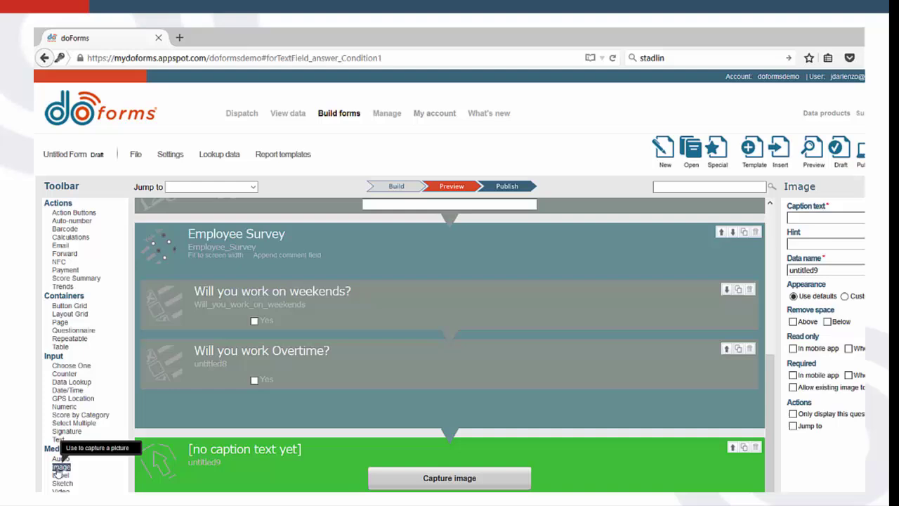
text(Employ)
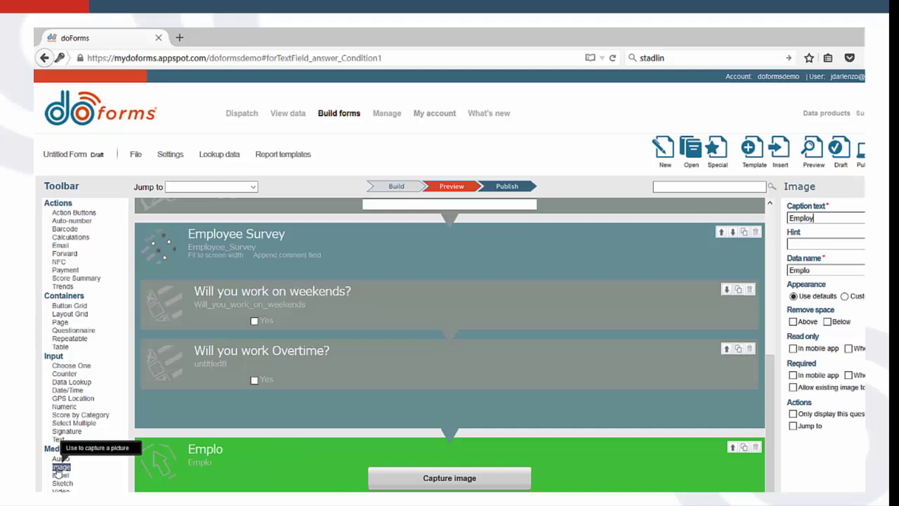
text(ee Sna)
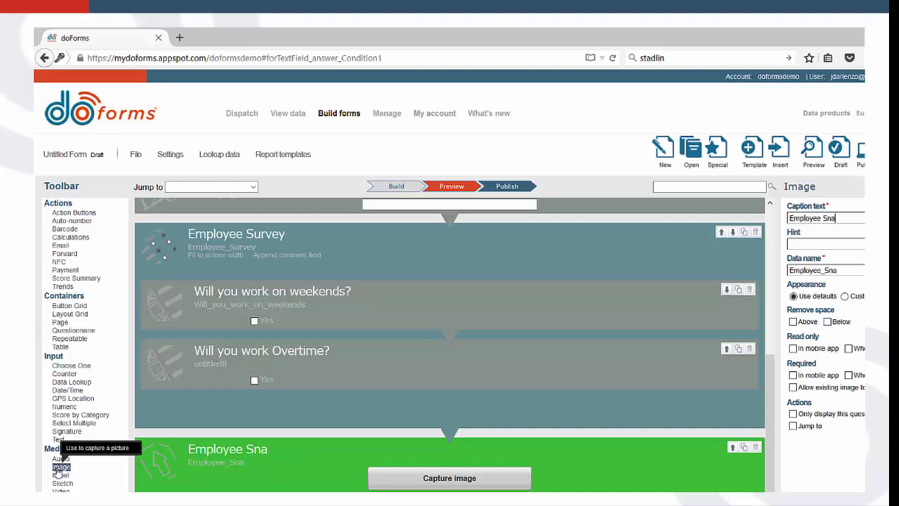
text(pshot)
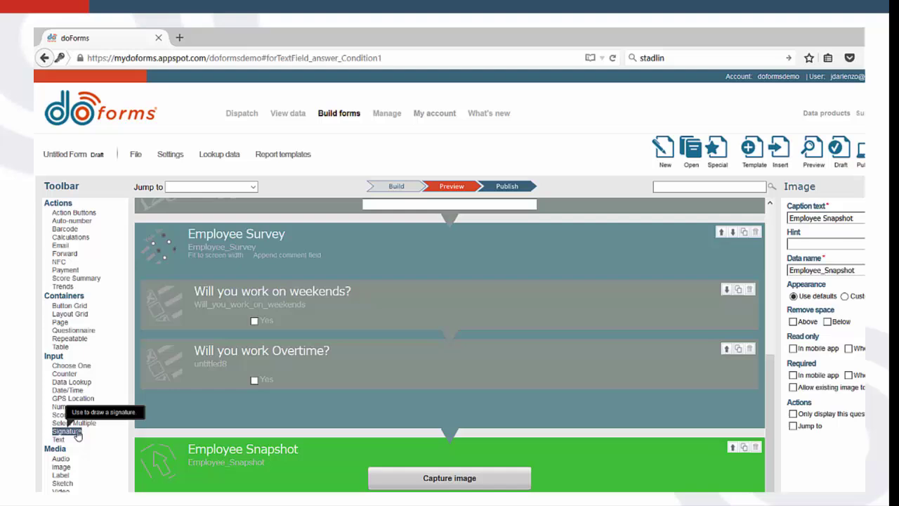
click(77, 434)
text(Em)
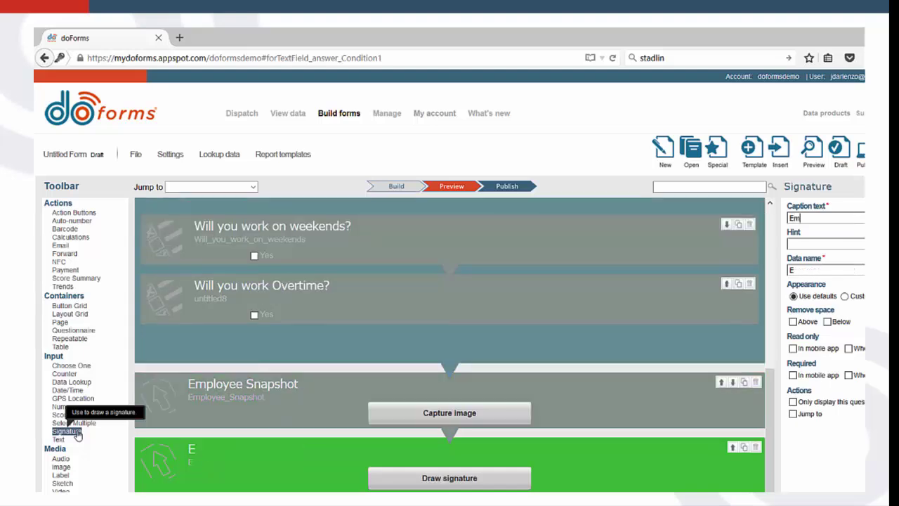
text(ployee)
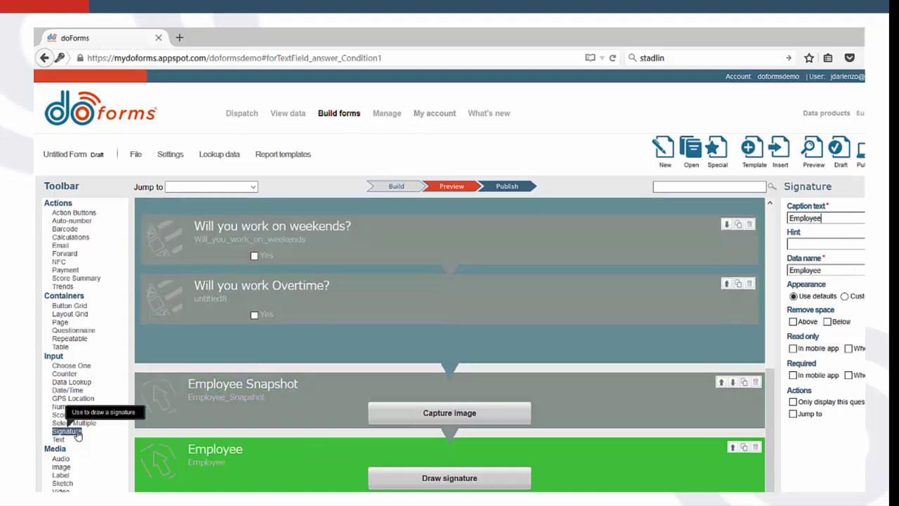
text( Signature)
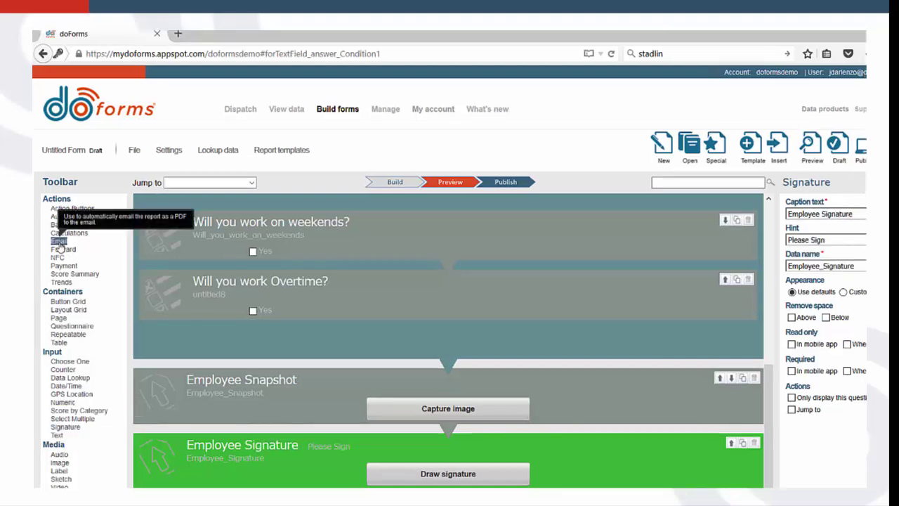
- Add an 'Employee Copy' email field with the hint 'Please add your email'
click(59, 241)
text(Em)
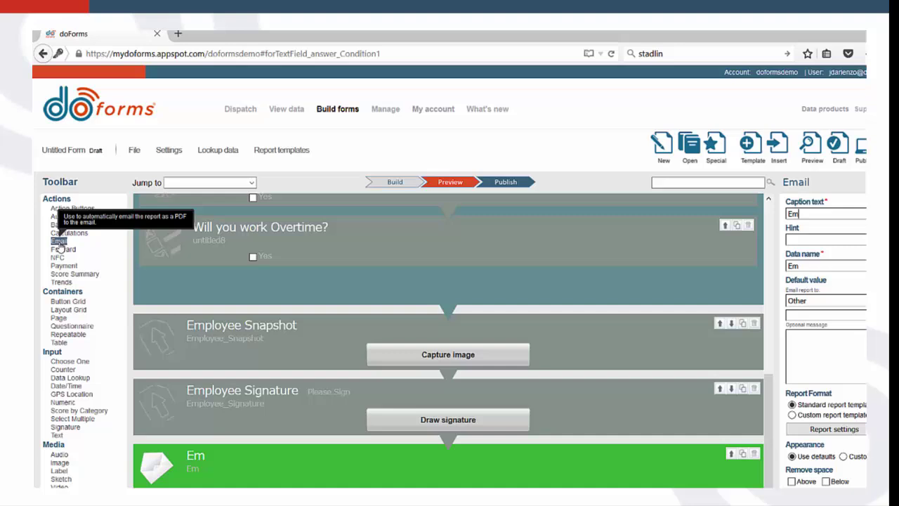
text(ployee Copy)
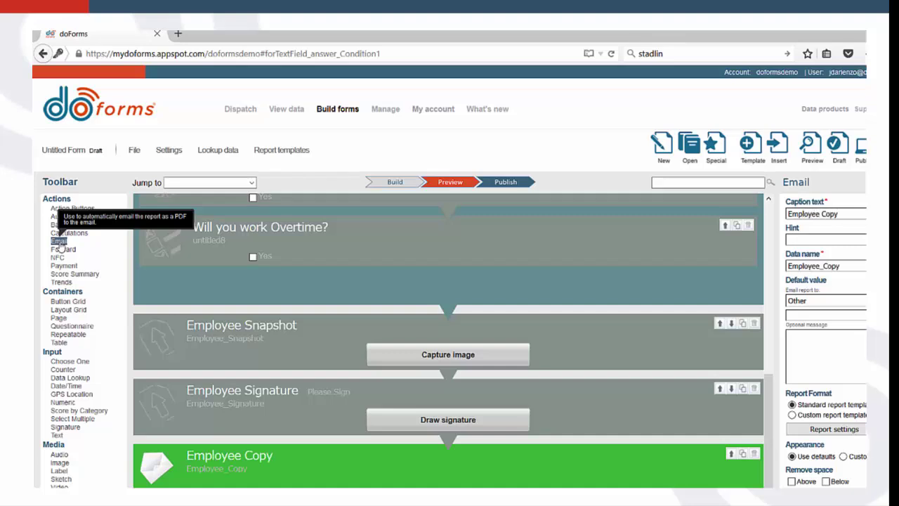
click(825, 238)
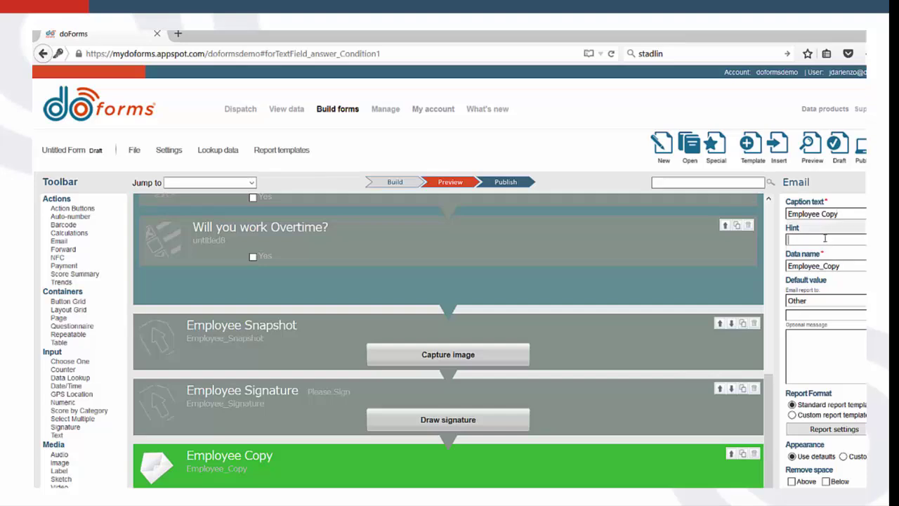
text(Please add your ema)
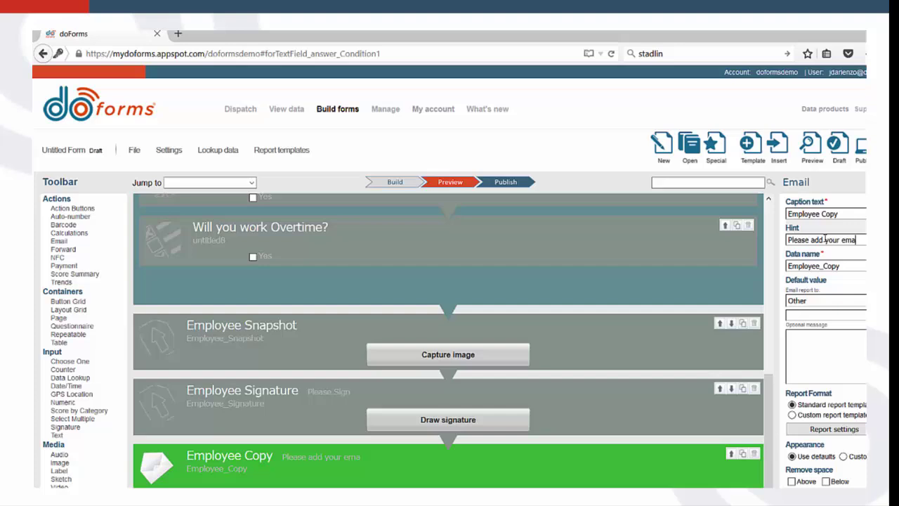
text(il)
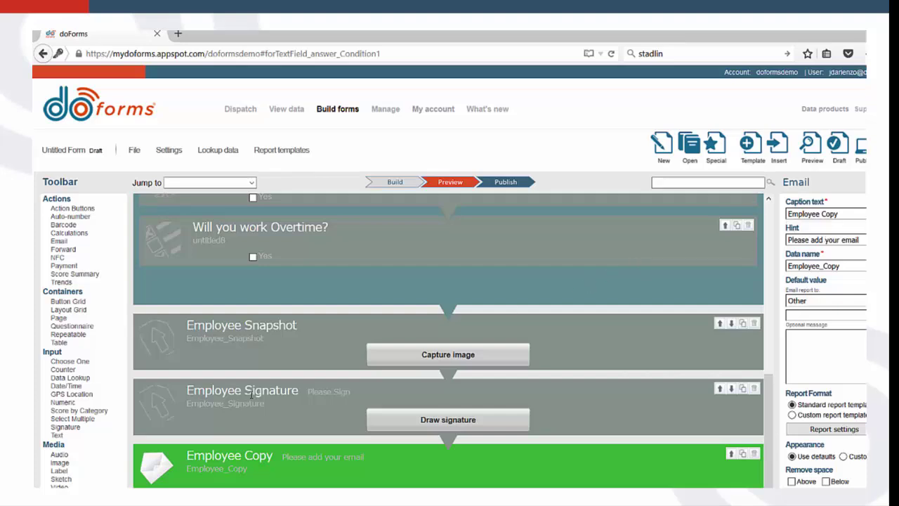
- Add a 'Submit Form' action button set to Save and send
double_click(72, 208)
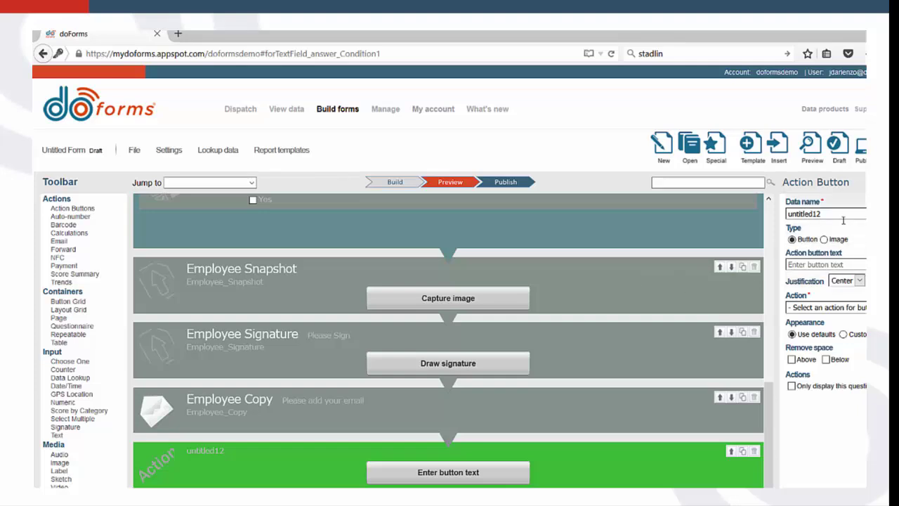
text(Su)
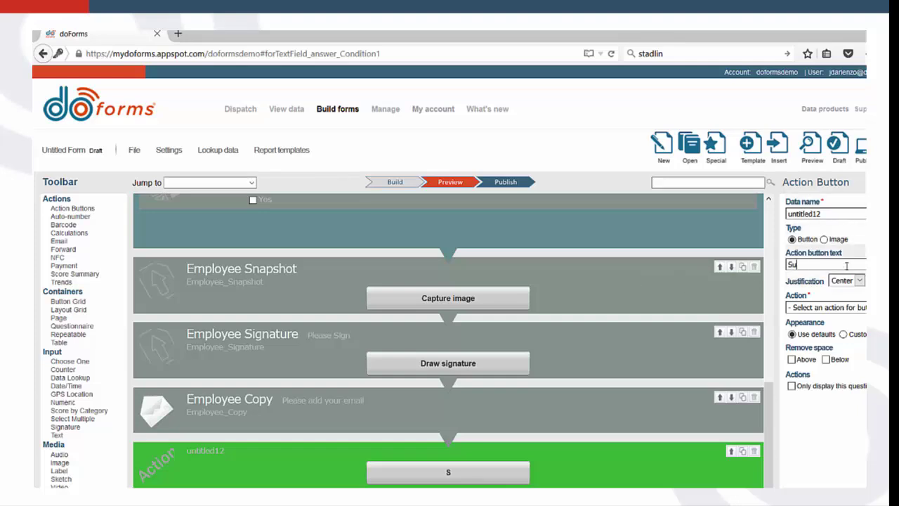
text(bmit Form)
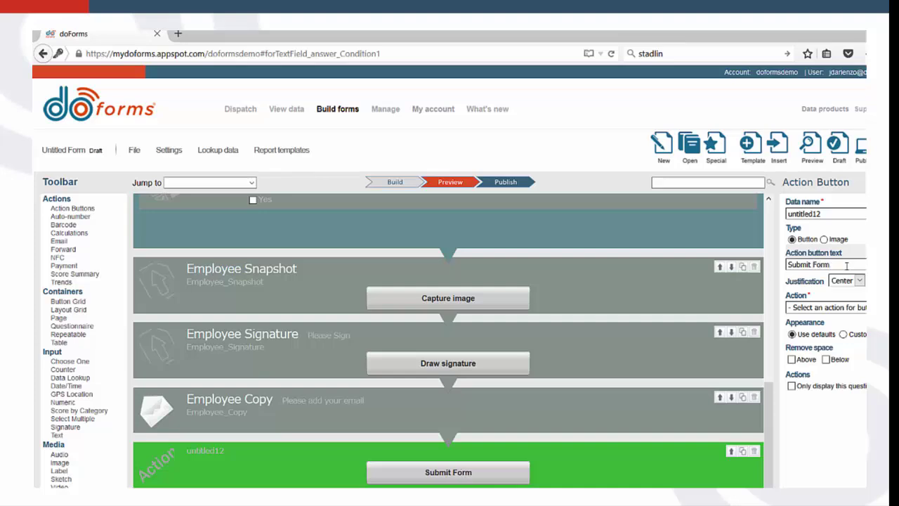
click(825, 307)
click(821, 405)
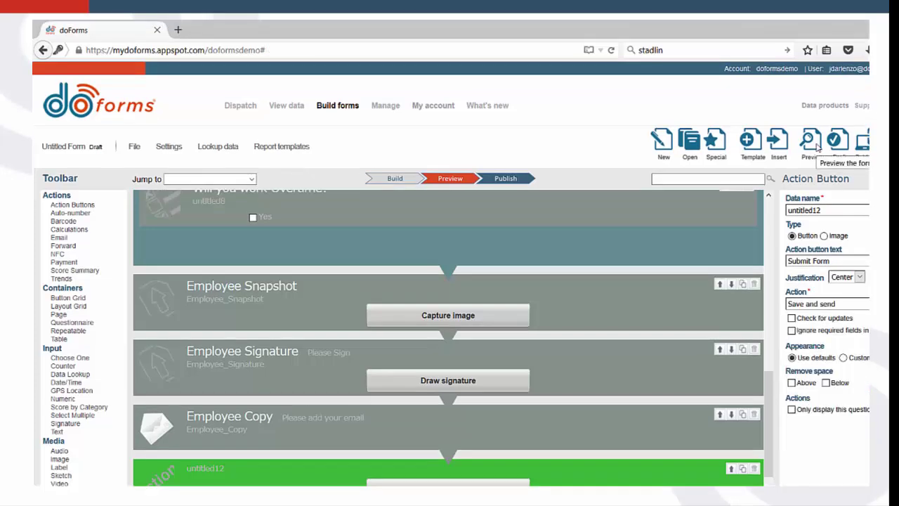
click(816, 146)
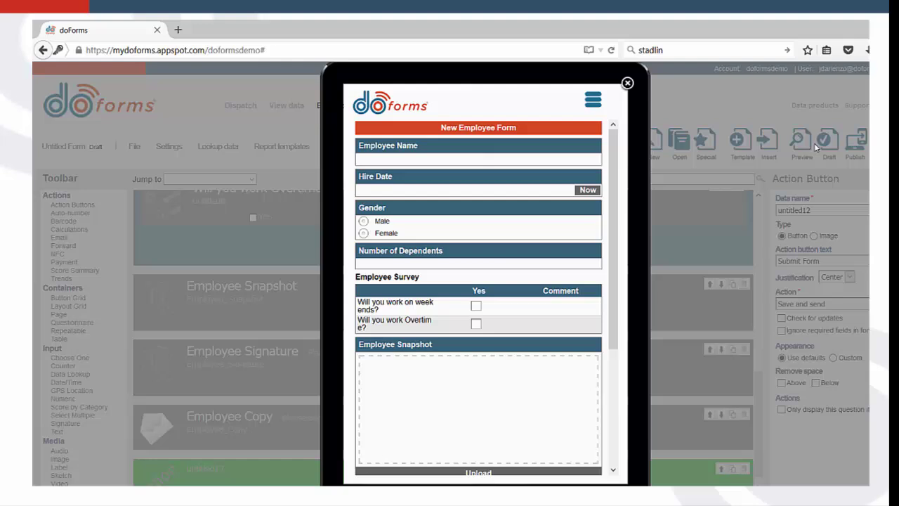
click(557, 158)
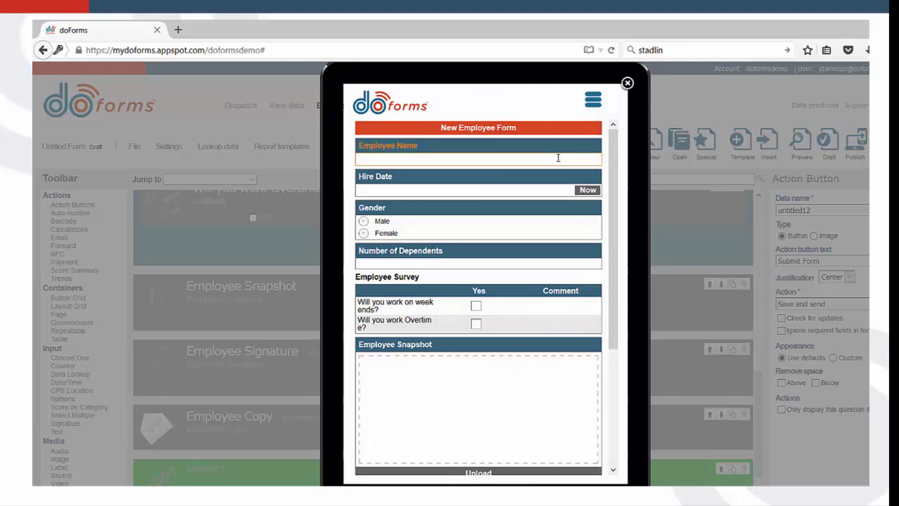
text(John)
click(584, 189)
click(368, 223)
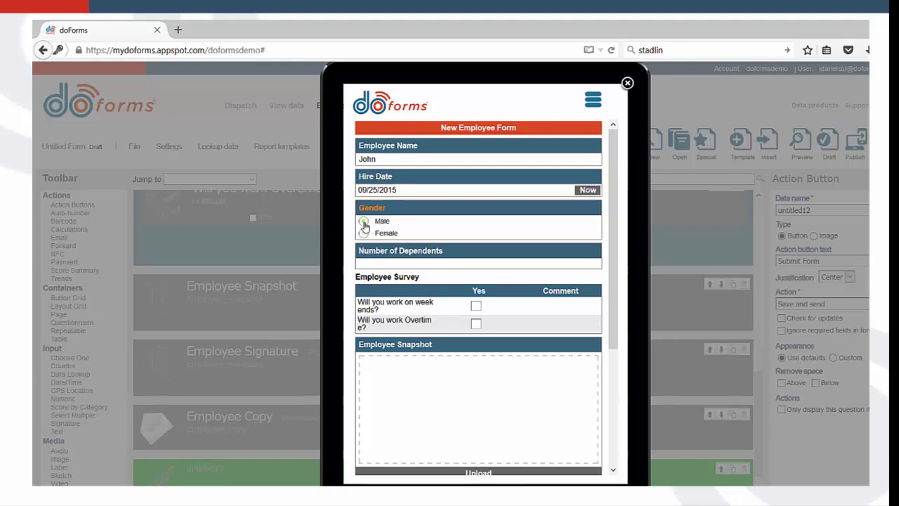
click(367, 262)
text(3)
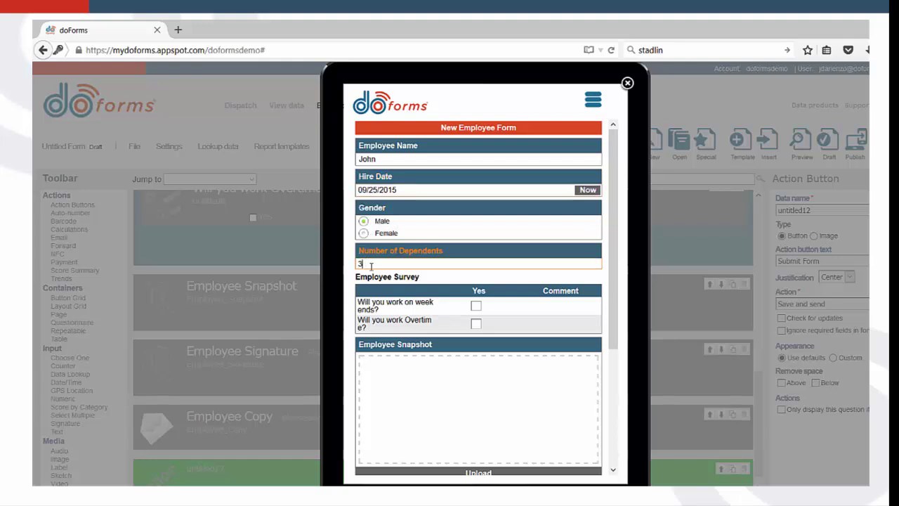
click(476, 307)
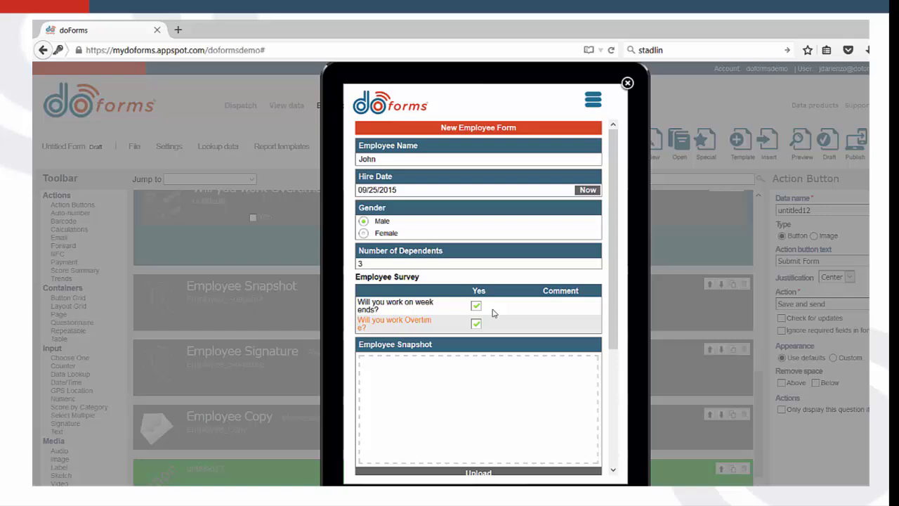
click(626, 83)
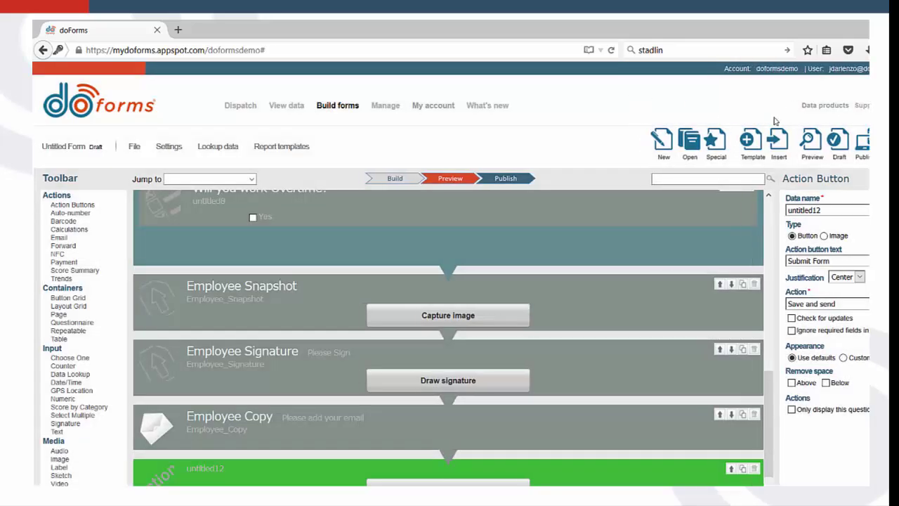
- Publish the form, prefixing its name with 'New' in the Save form as dialog
click(861, 146)
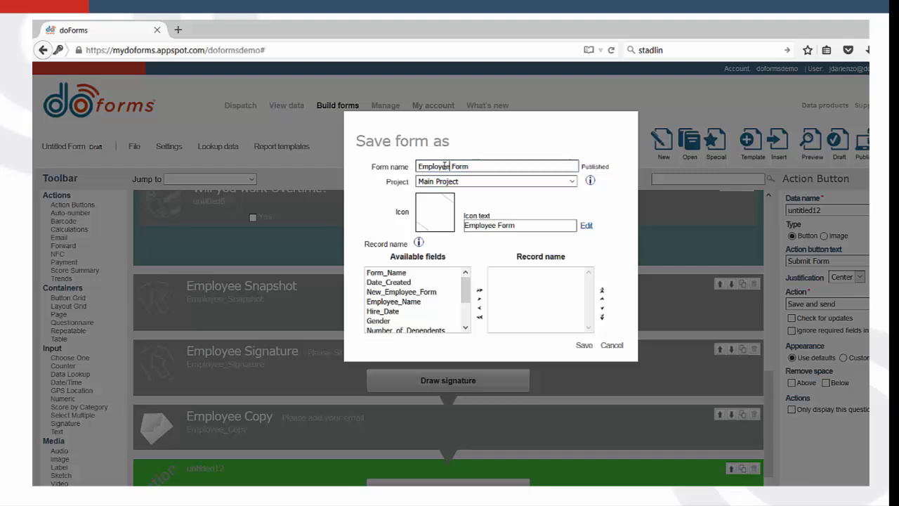
click(420, 166)
text(N)
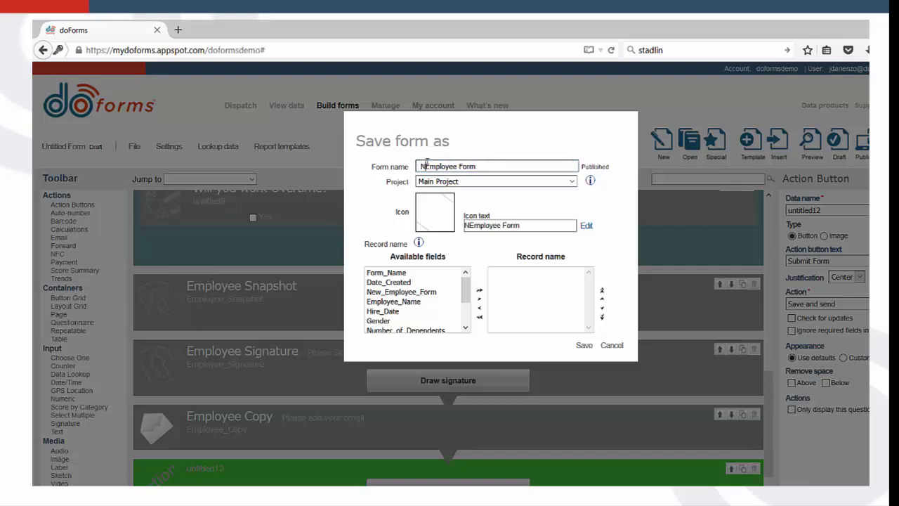
text(ew)
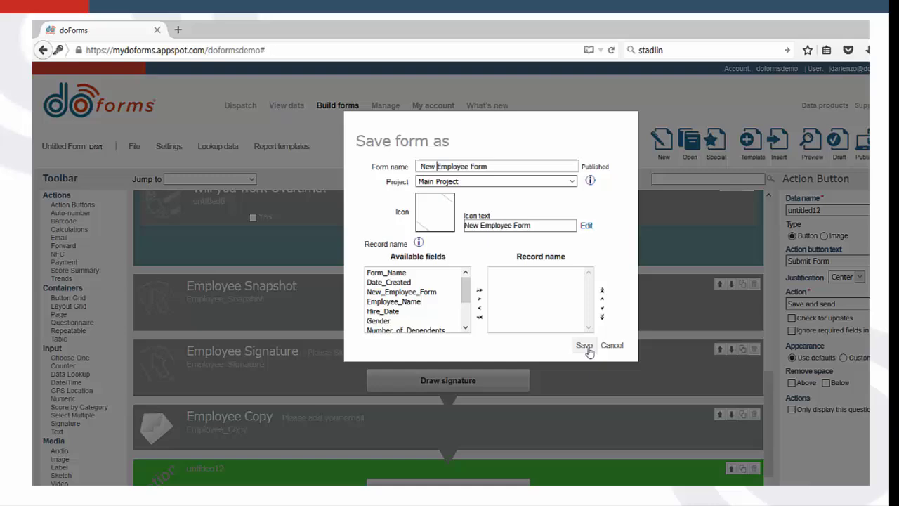